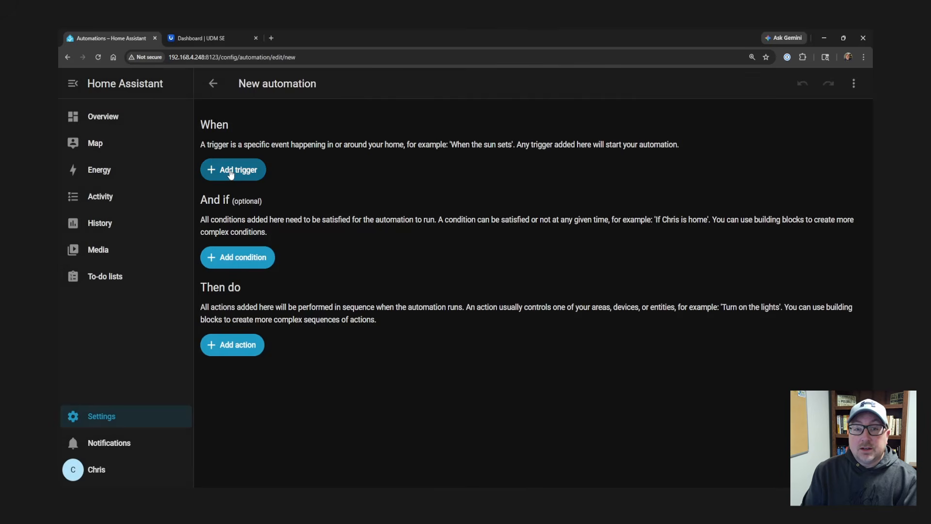
- Add a Webhook trigger to the automation and review its allowed request methods
left_click(230, 172)
type("Webhoo")
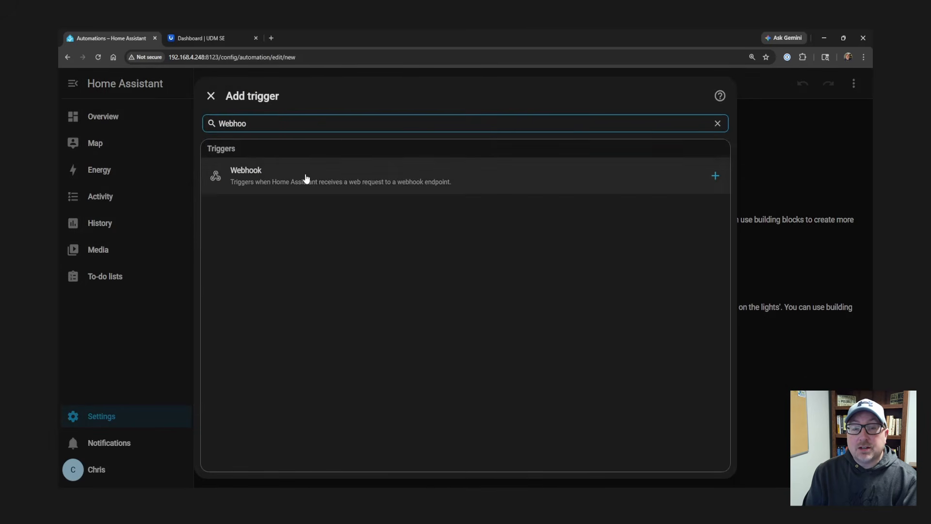
left_click(306, 178)
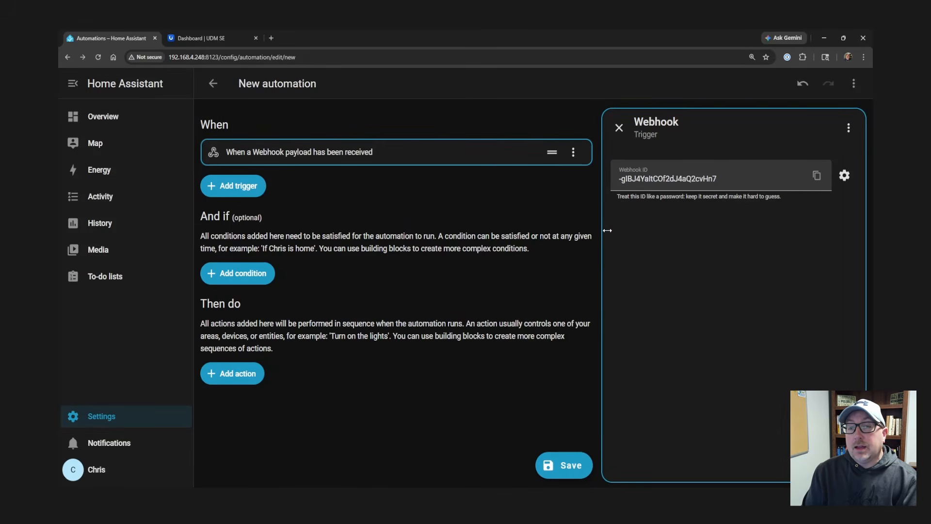
left_click(844, 177)
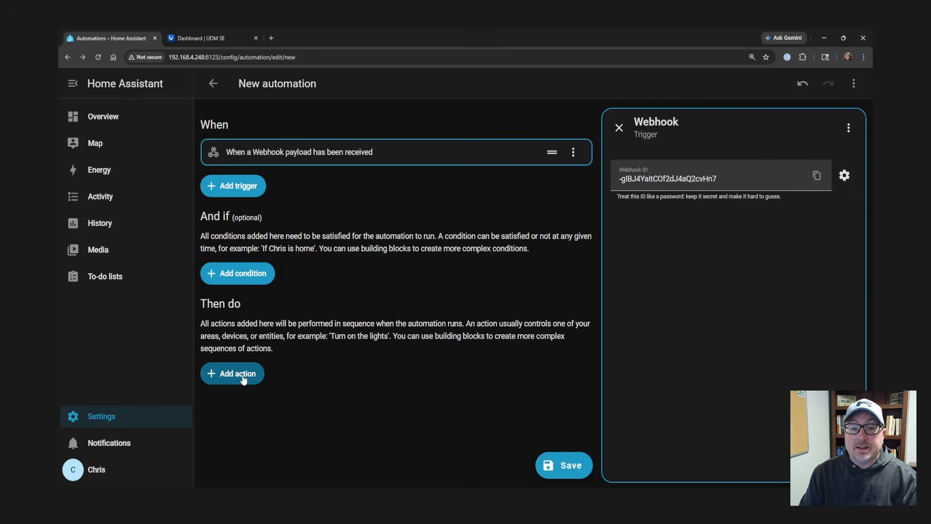
- Add a Select option action that sets the doorbell's SFX presets to 'Get off snow'
left_click(243, 376)
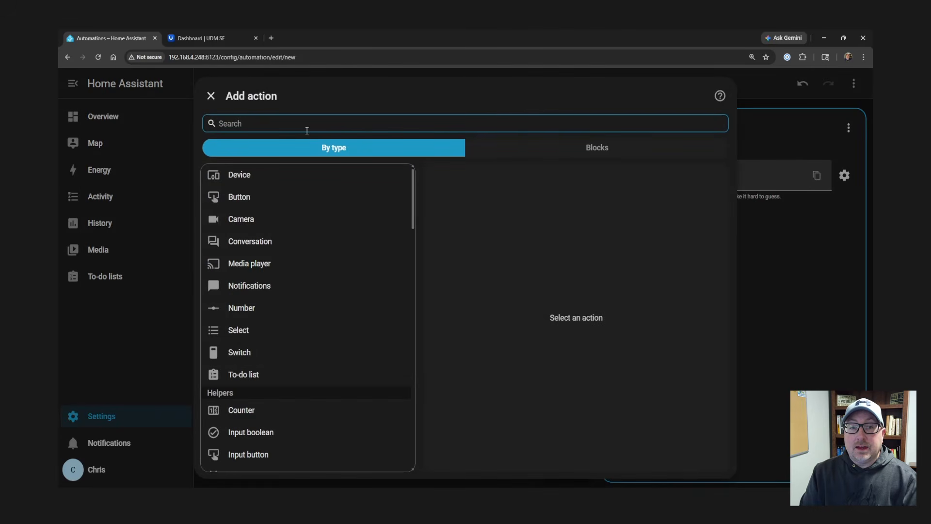
type("select")
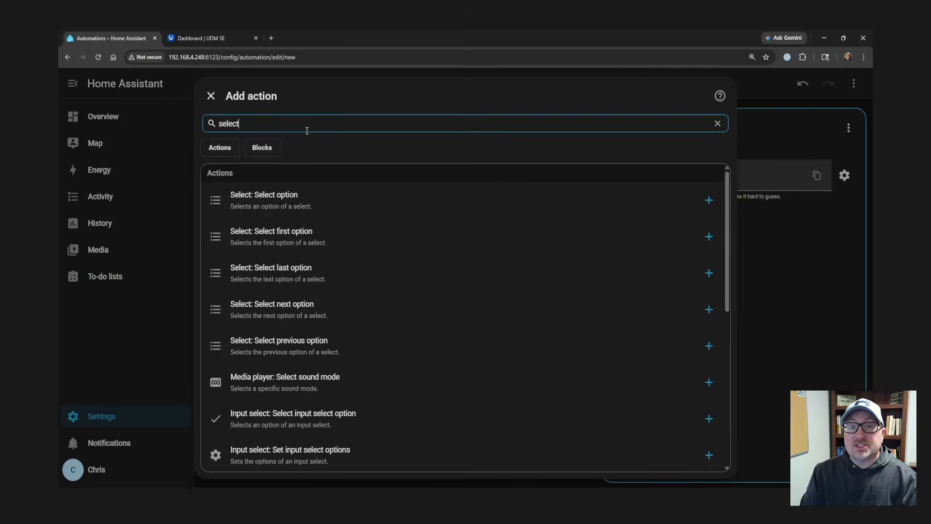
left_click(280, 199)
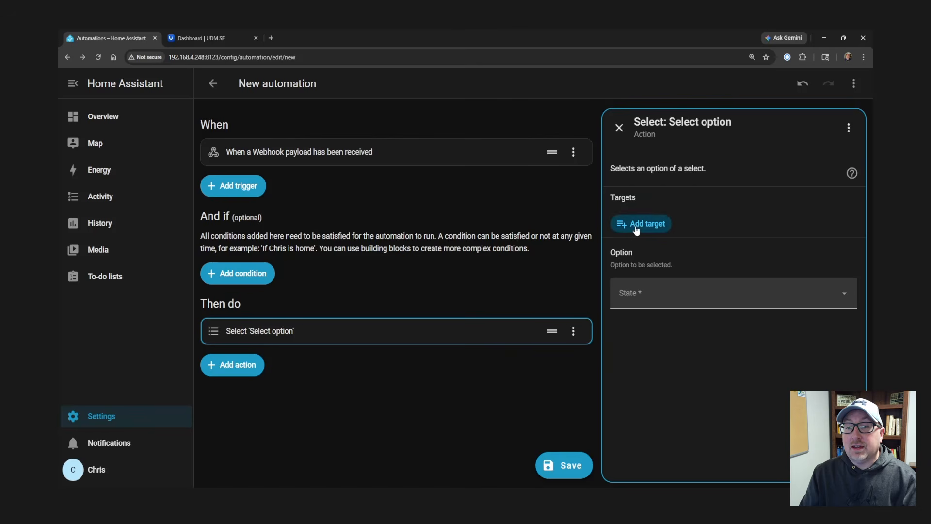
left_click(636, 228)
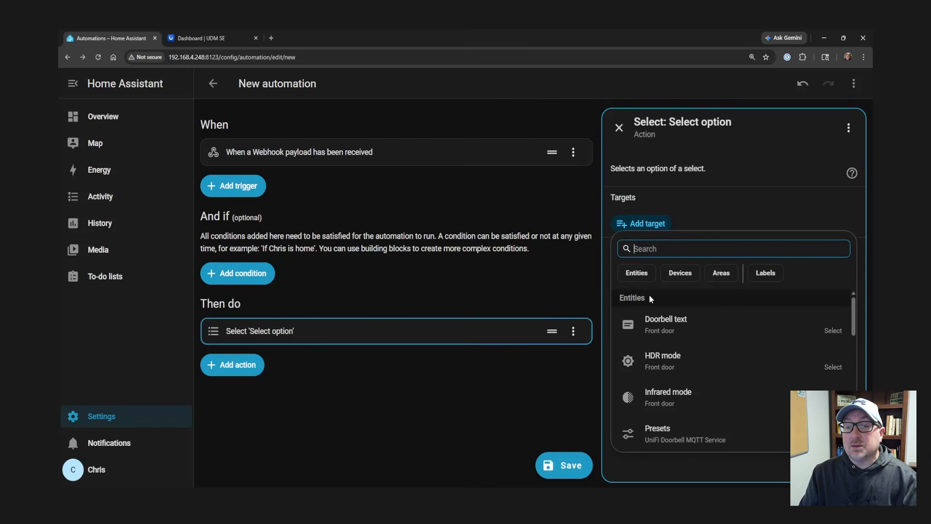
type("doorbell")
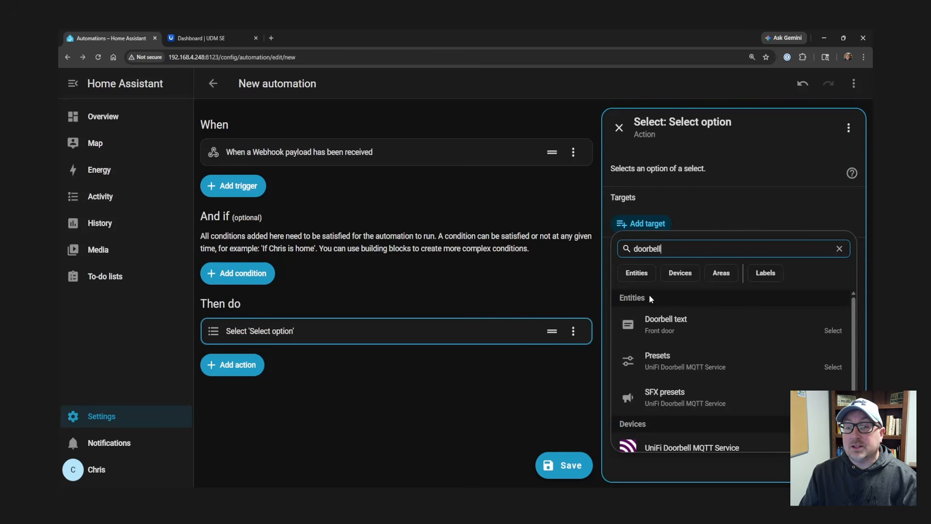
left_click(670, 397)
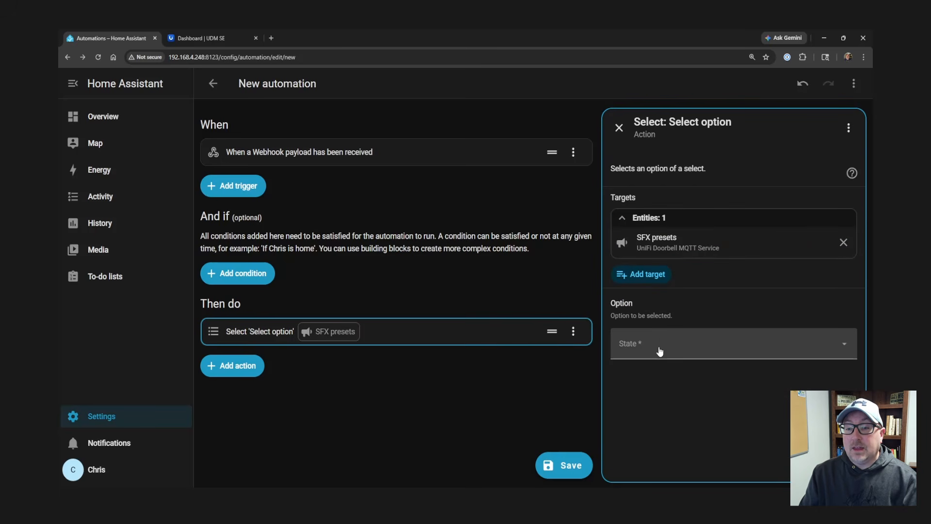
left_click(659, 351)
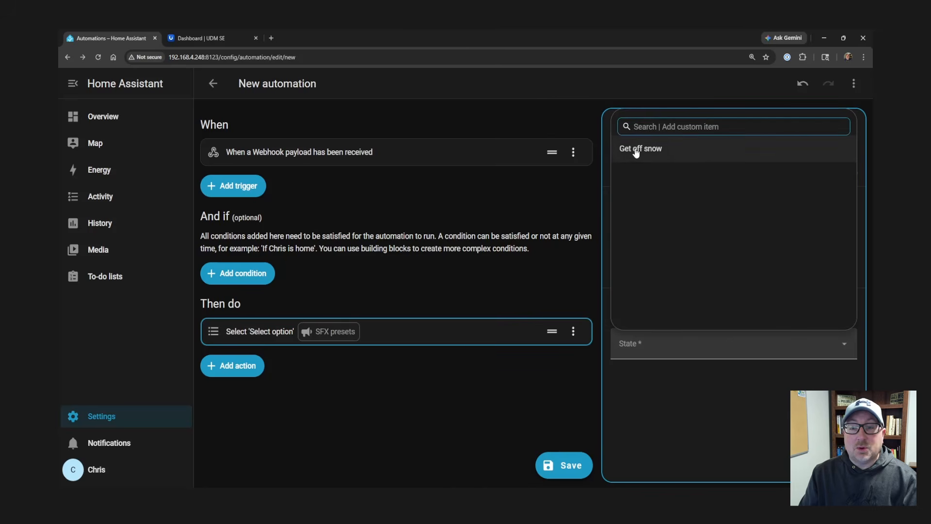
left_click(636, 150)
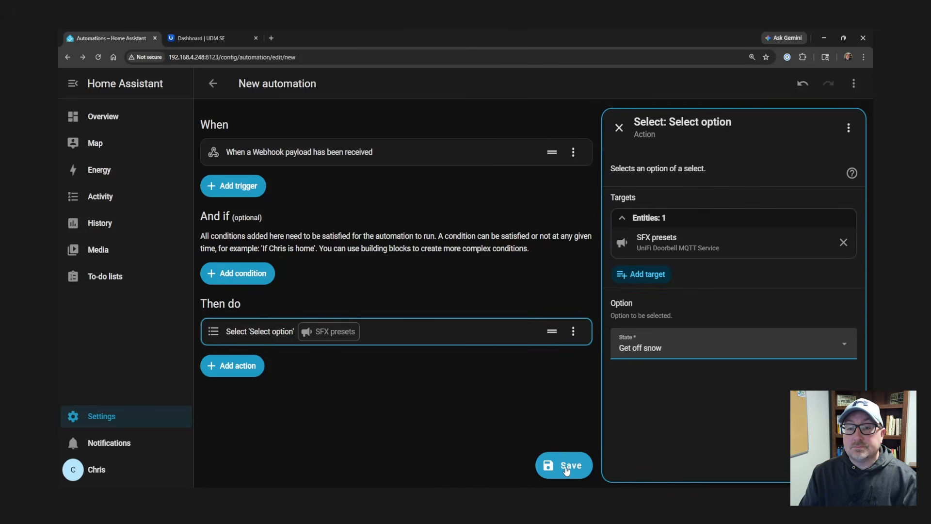
- Name the automation 'Get off snow', save it, and copy the Webhook trigger's ID
left_click(563, 470)
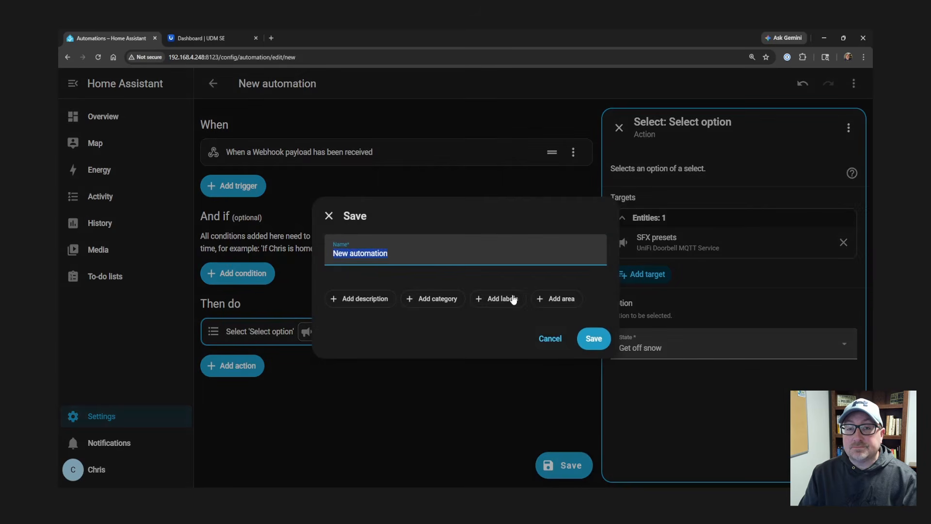
type("G")
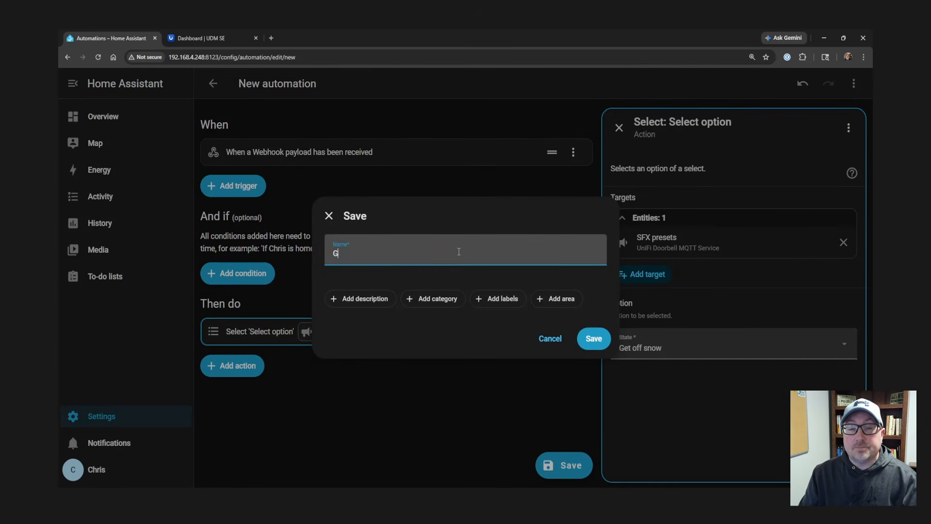
type("et off snow")
left_click(594, 338)
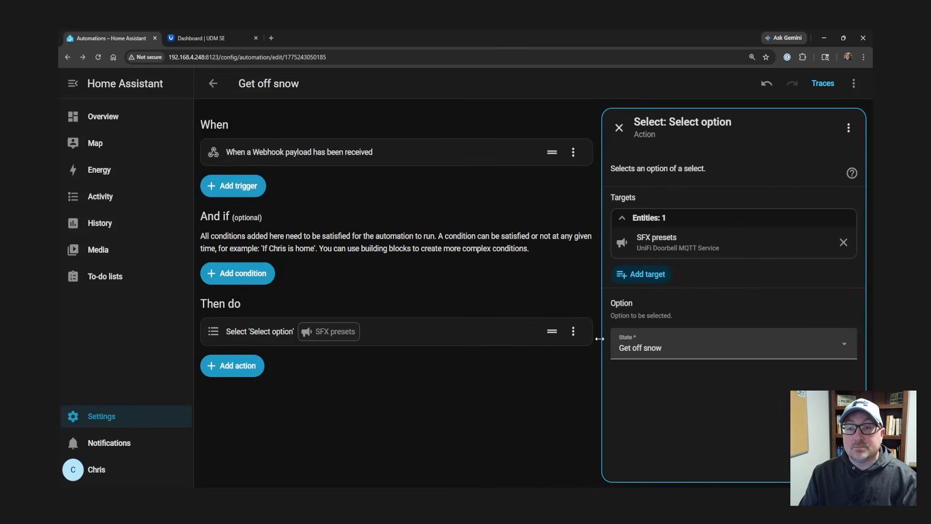
left_click(308, 152)
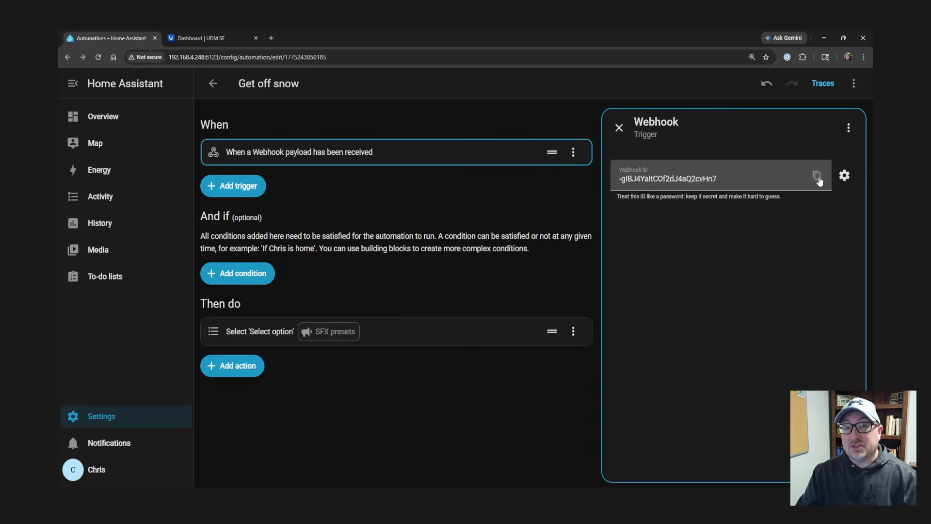
left_click(818, 178)
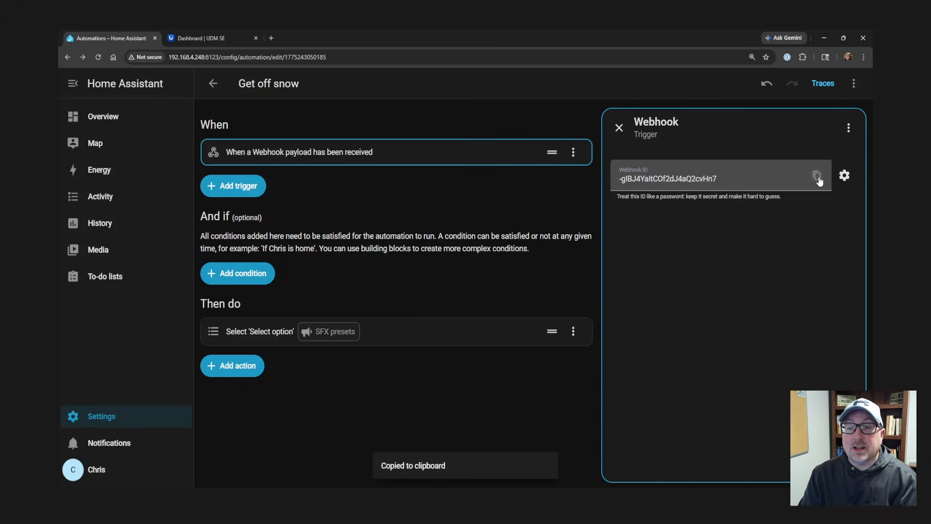
- Show the Front door camera's Zones & Lines settings in UniFi Protect
left_click(204, 39)
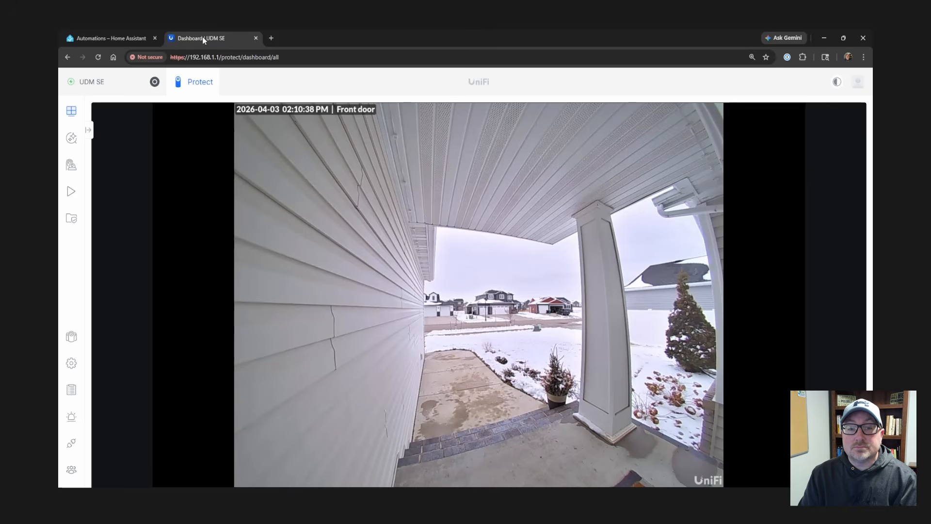
mouse_move(254, 141)
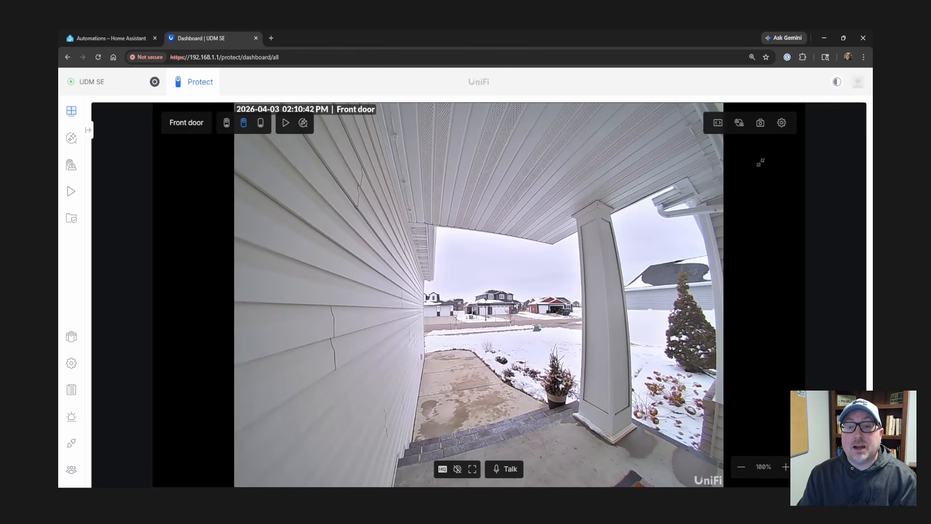
left_click(782, 123)
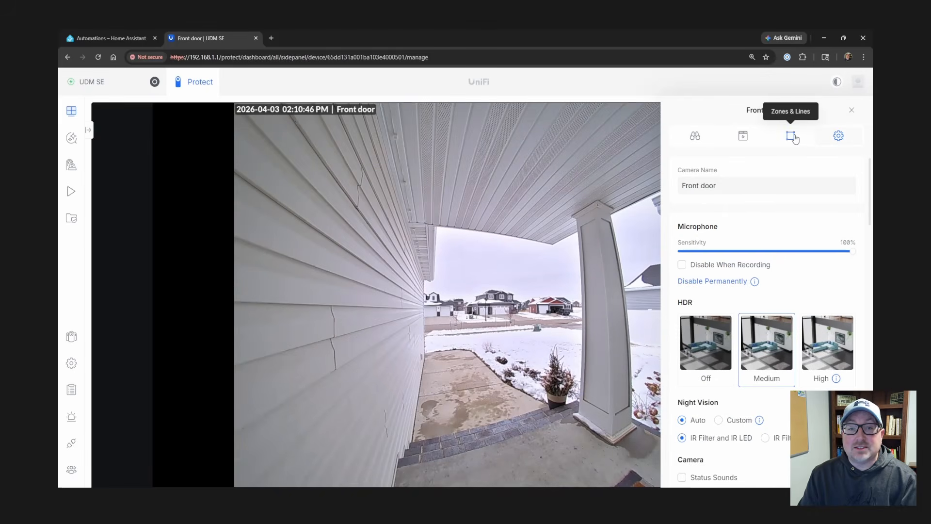
left_click(795, 138)
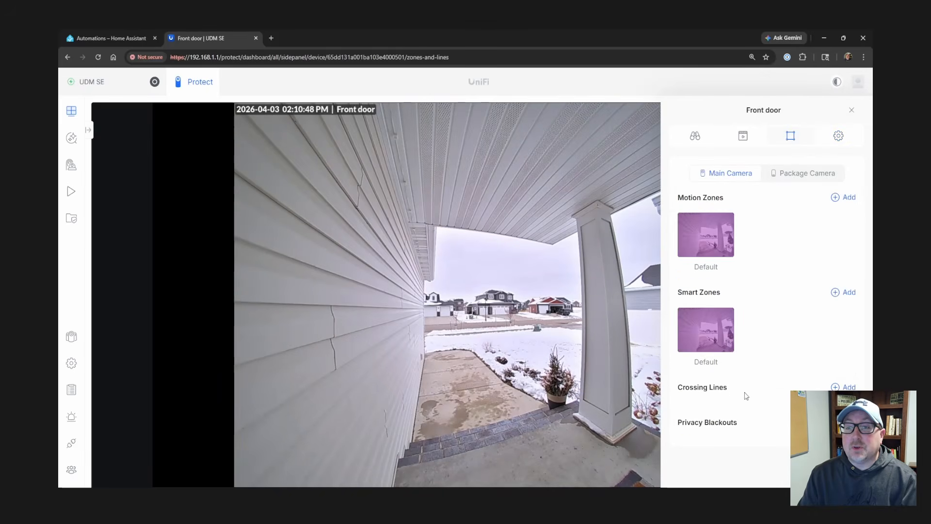
- Draw a new crossing line across the front walkway, ending by the potted shrub
left_click(845, 387)
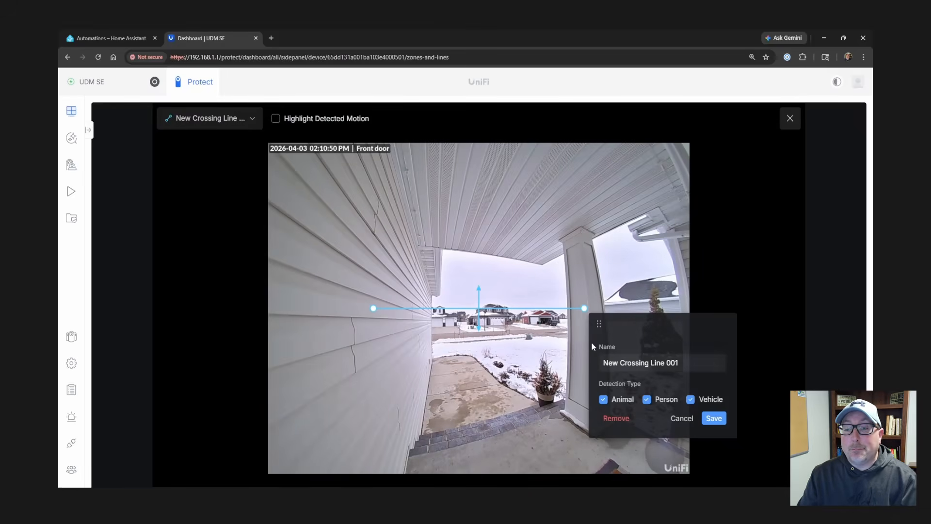
left_click_drag(584, 308, 574, 382)
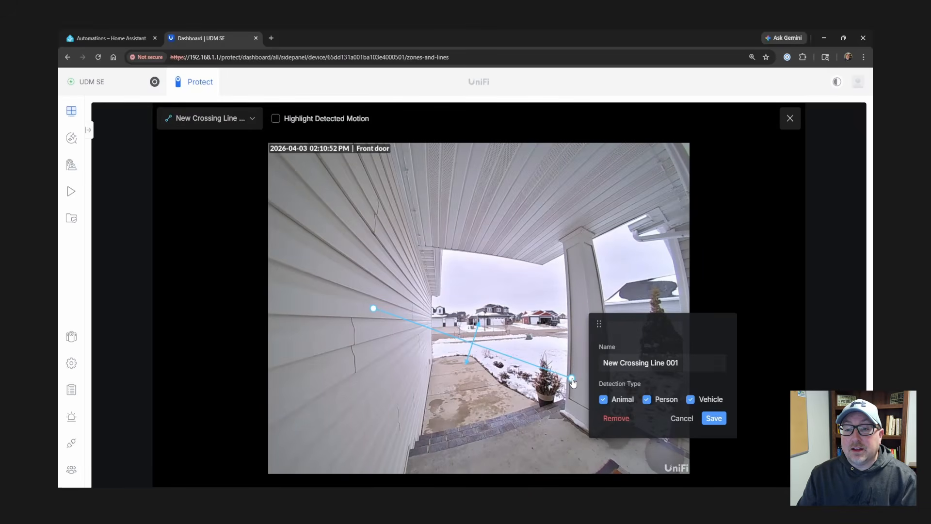
left_click_drag(373, 308, 483, 343)
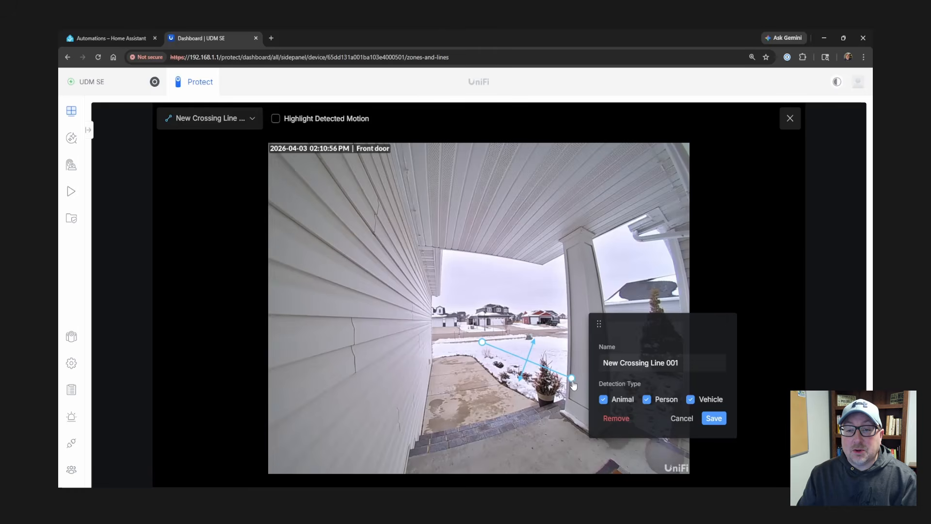
left_click_drag(573, 383, 563, 380)
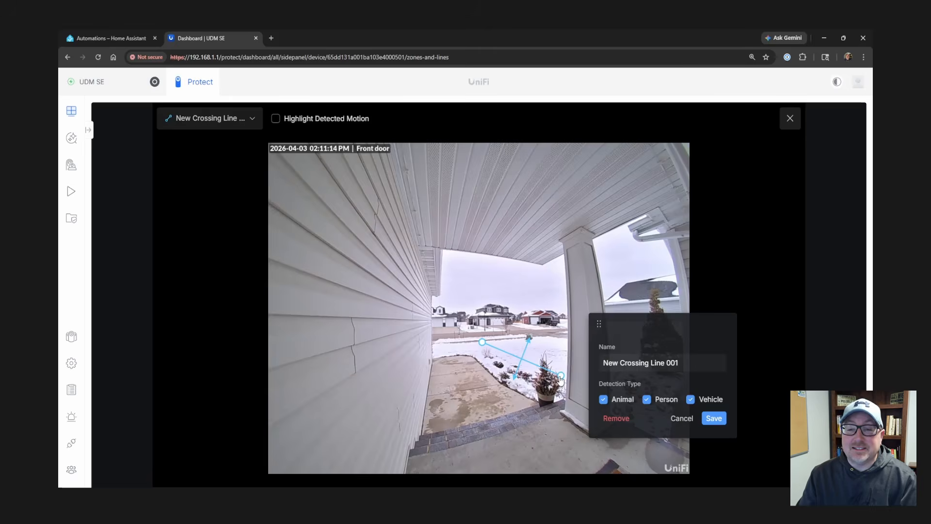
- Limit the line to detecting persons only, name it 'Snow', and save it
left_click(603, 399)
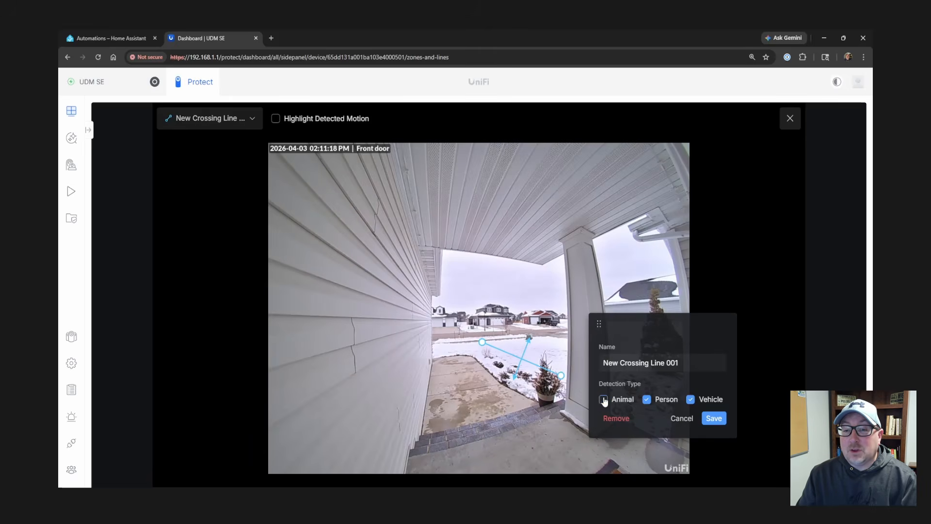
left_click(690, 399)
triple_click(696, 366)
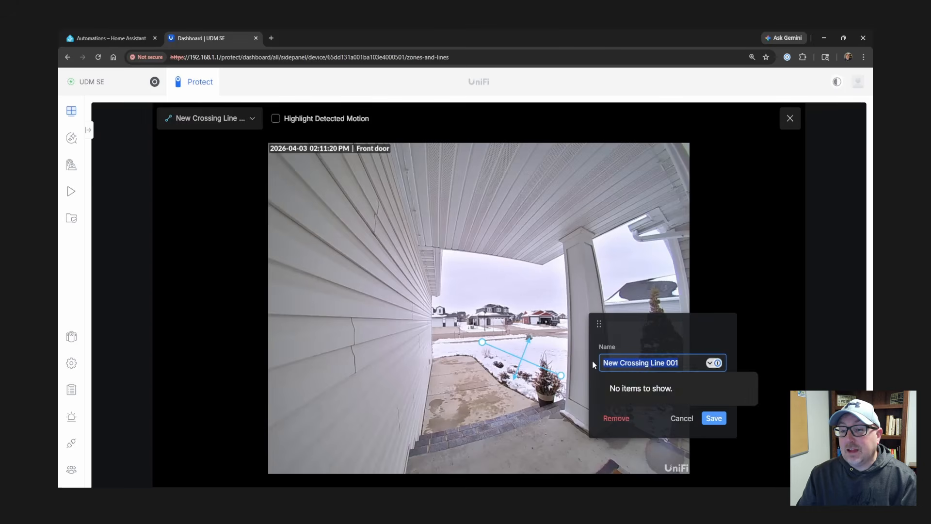
type("Snow")
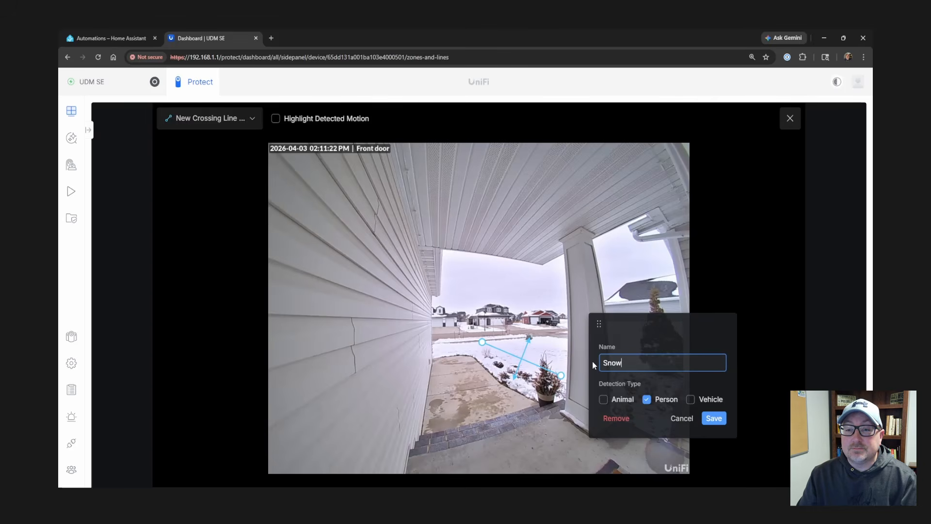
left_click(715, 418)
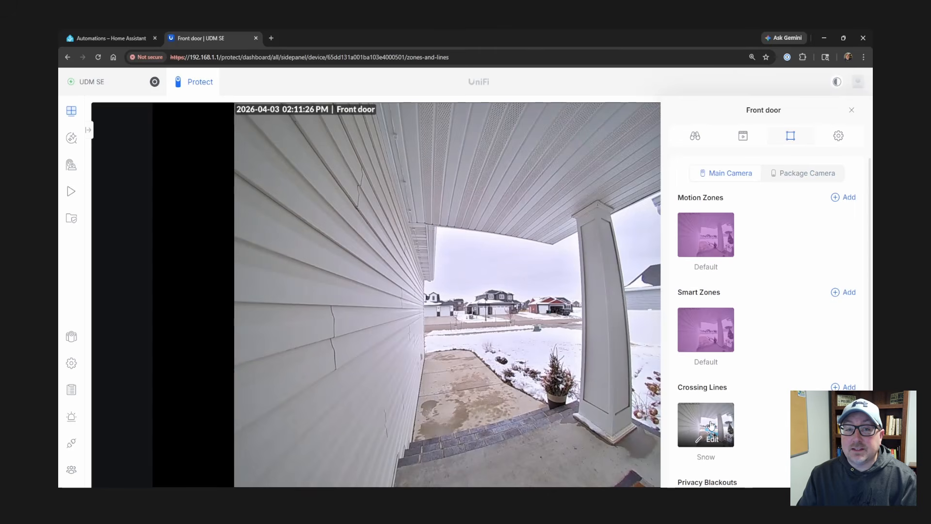
- Create a new alarm with a Line Crossing activity trigger scoped to the Front door camera
left_click(69, 419)
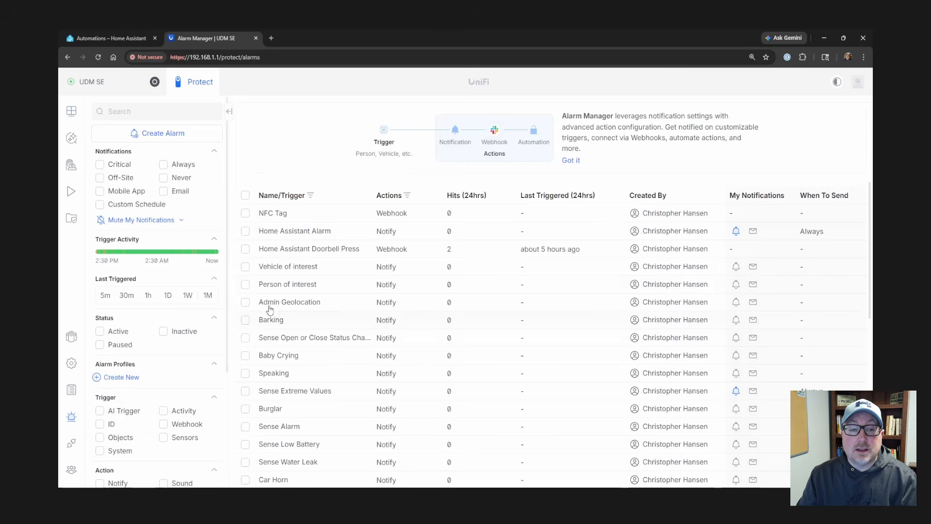
left_click(182, 135)
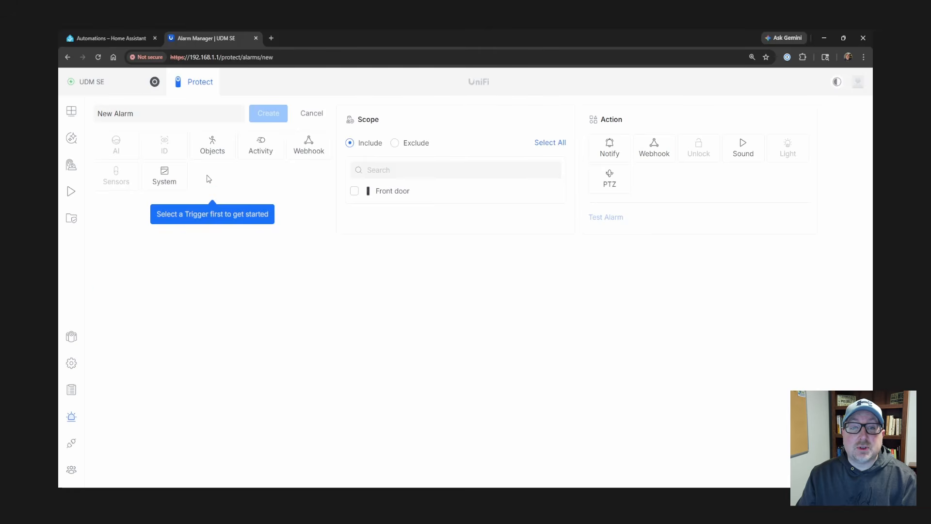
left_click(210, 154)
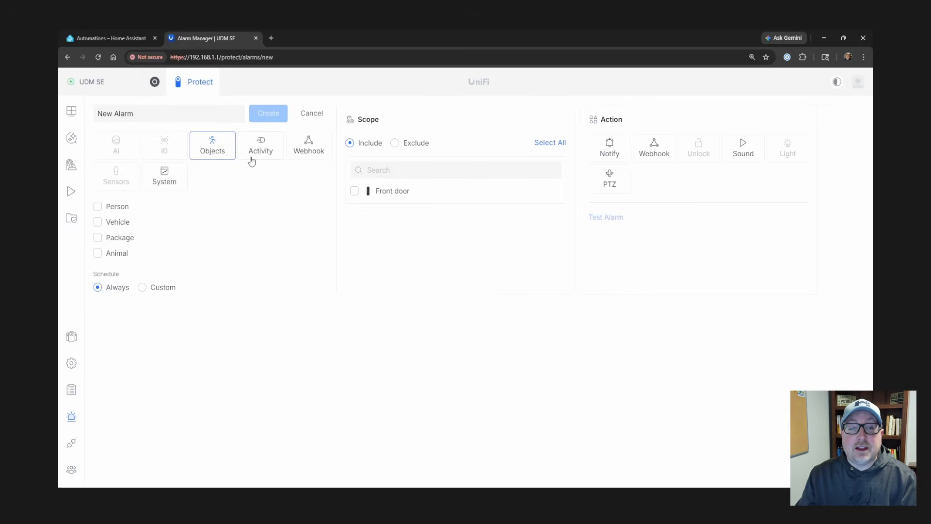
left_click(177, 174)
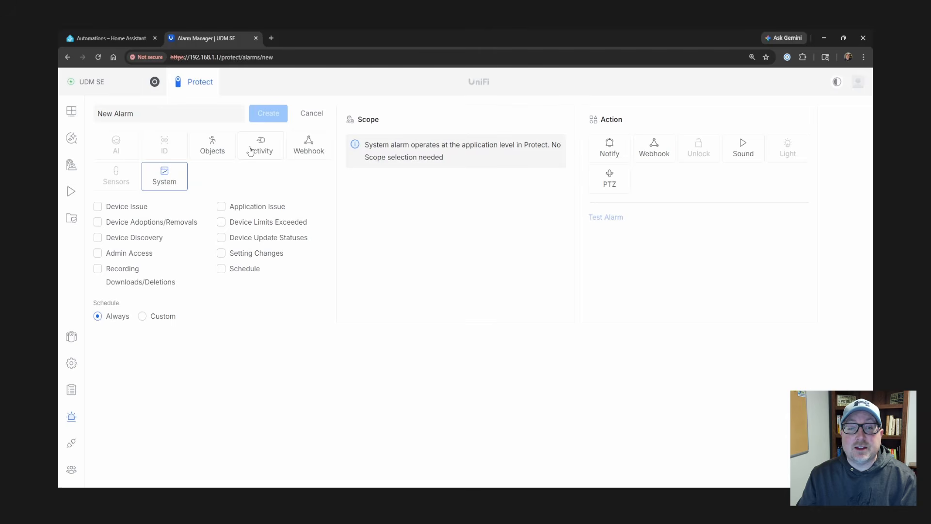
left_click(250, 151)
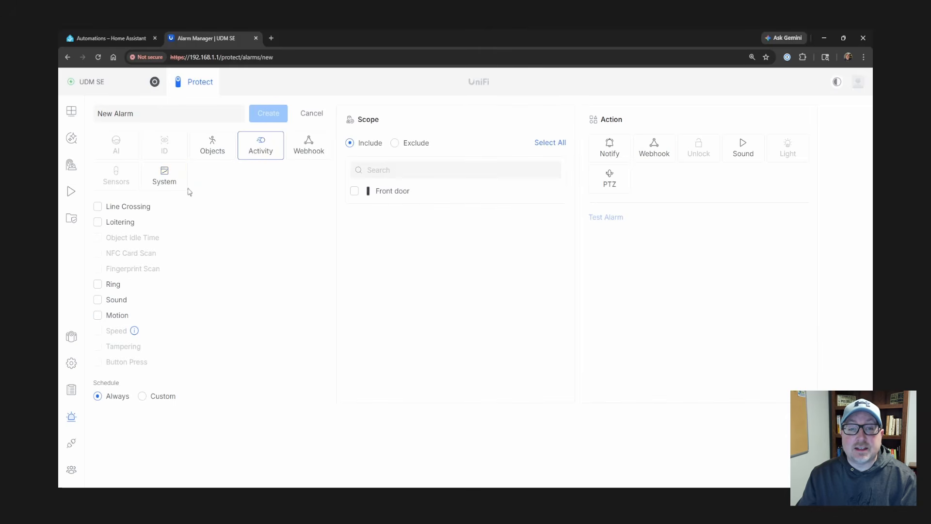
left_click(115, 208)
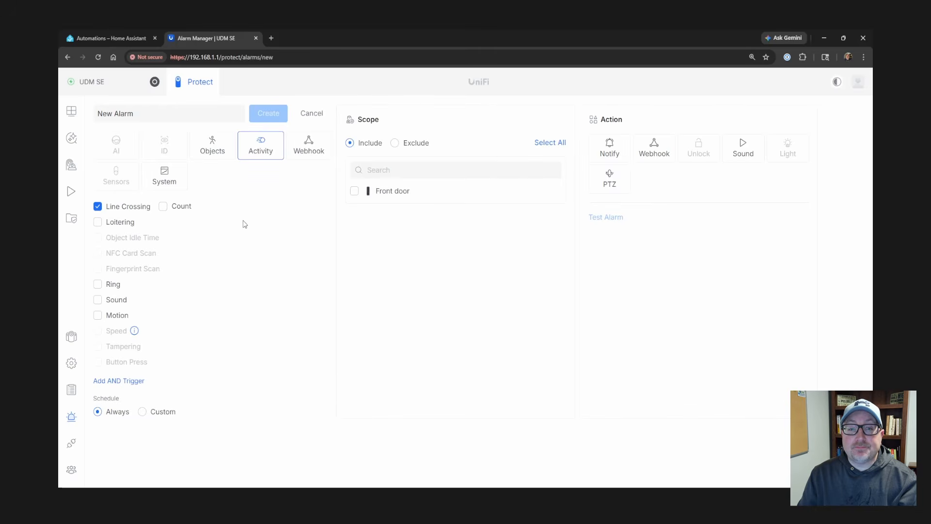
left_click(355, 191)
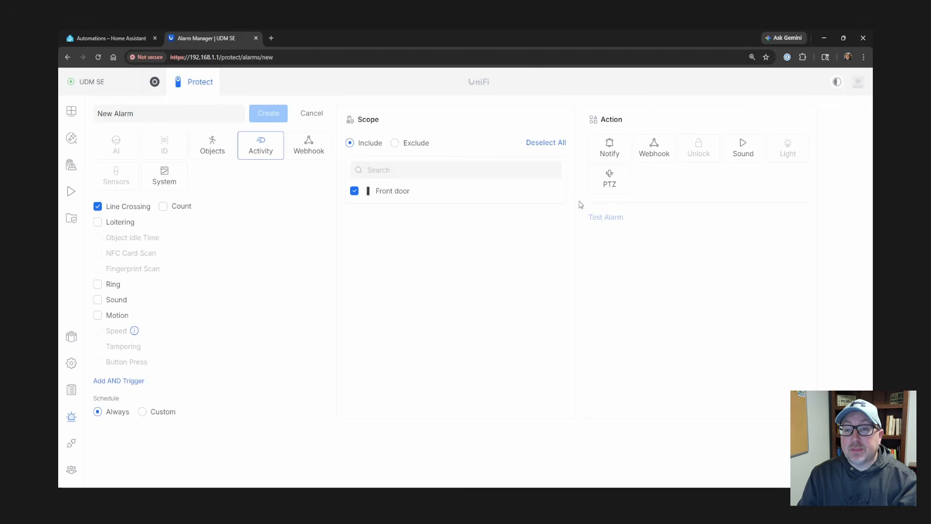
- Add a Custom Webhook action using the pasted Home Assistant URL with the POST method
left_click(660, 149)
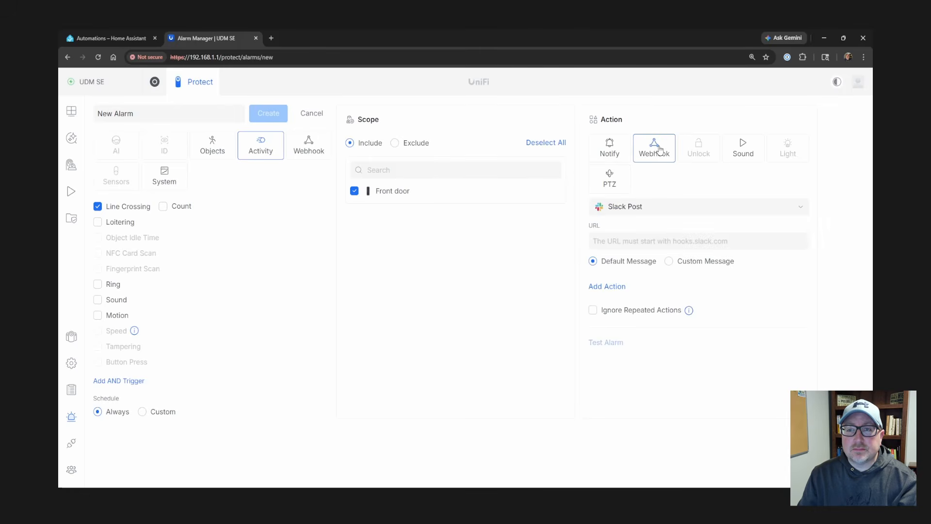
left_click(650, 209)
left_click(643, 244)
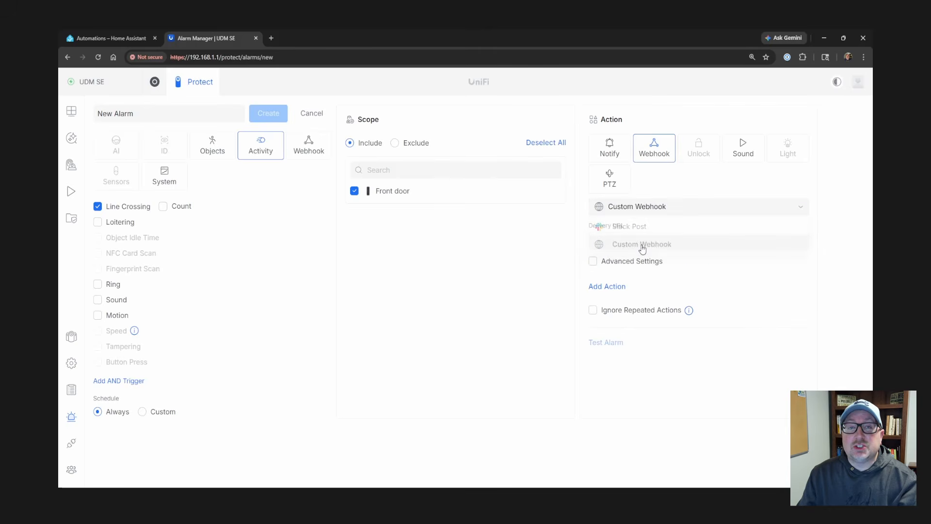
left_click(615, 245)
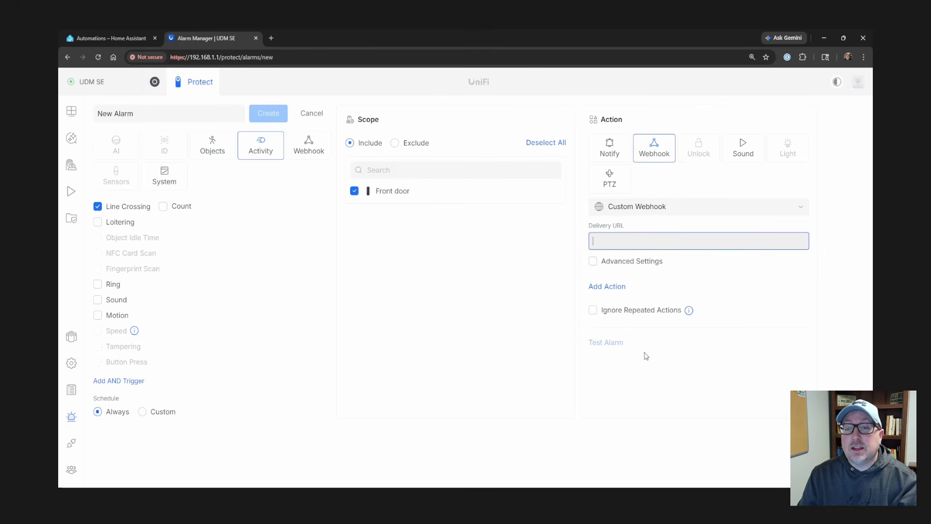
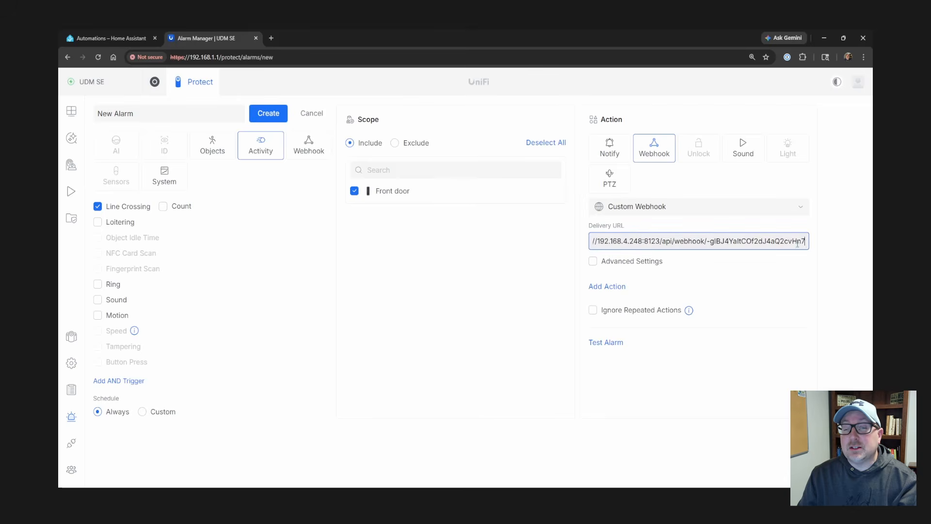
left_click(593, 262)
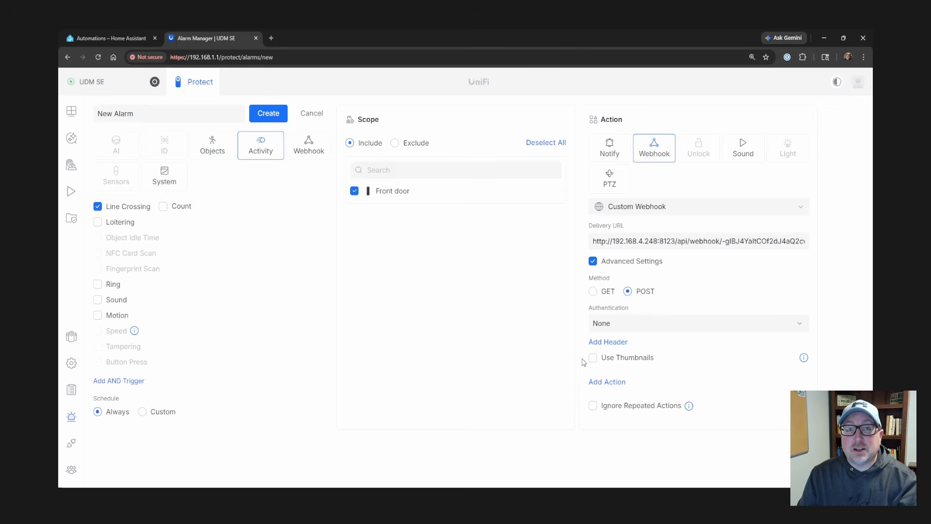
- Run a Test Alarm and confirm it to fire the webhook action
scroll(626, 395, "down", 1)
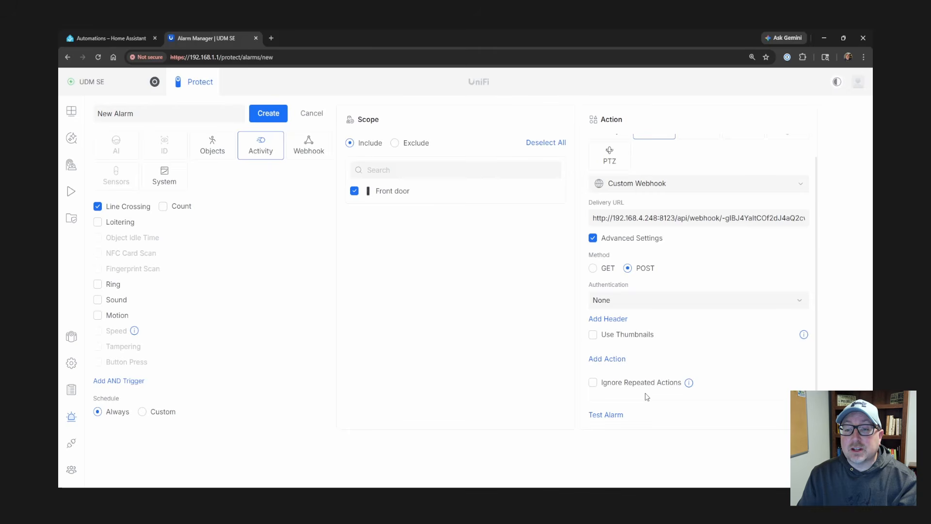
left_click(615, 419)
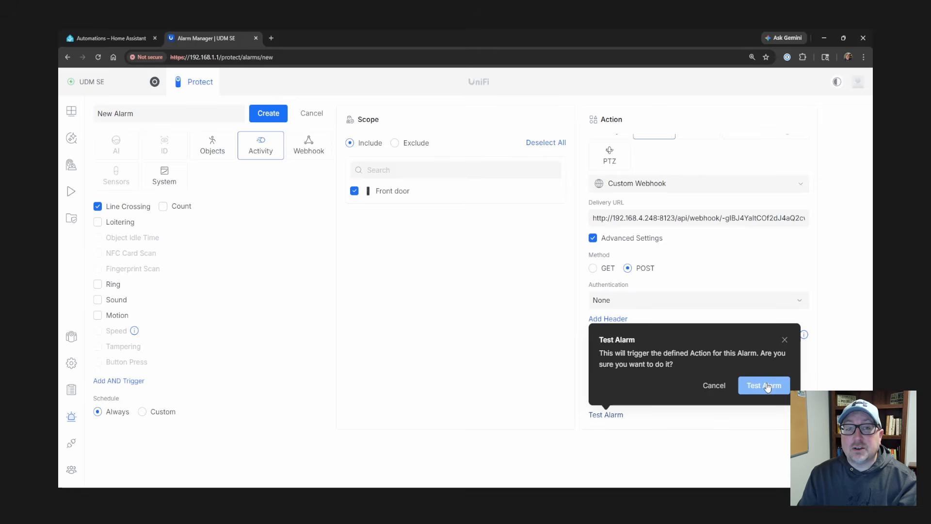
left_click(767, 387)
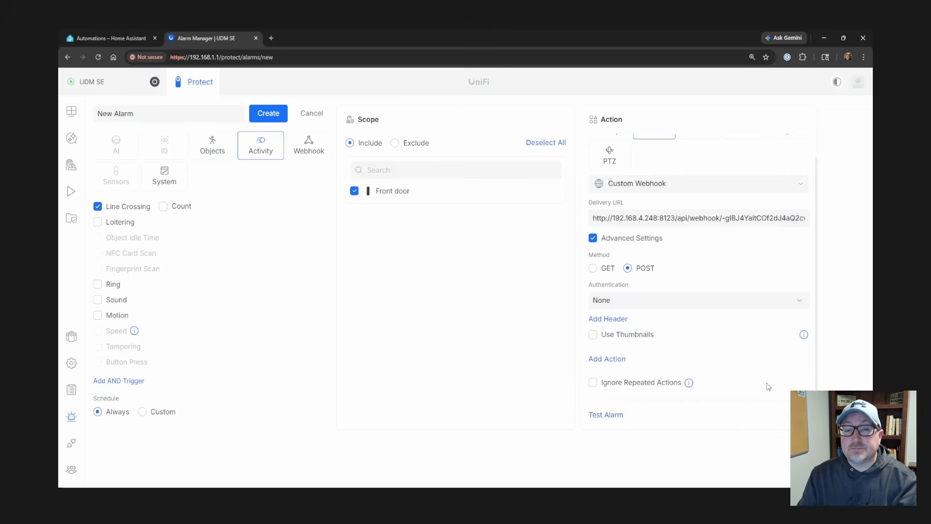
- Review the Get off snow automation's webhook trace, then return to the UniFi alarm form
left_click(118, 34)
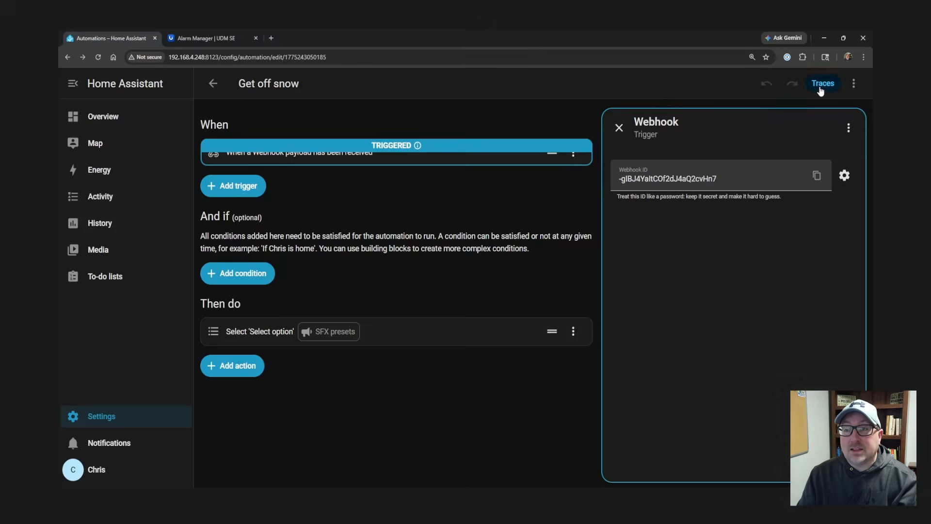
left_click(821, 85)
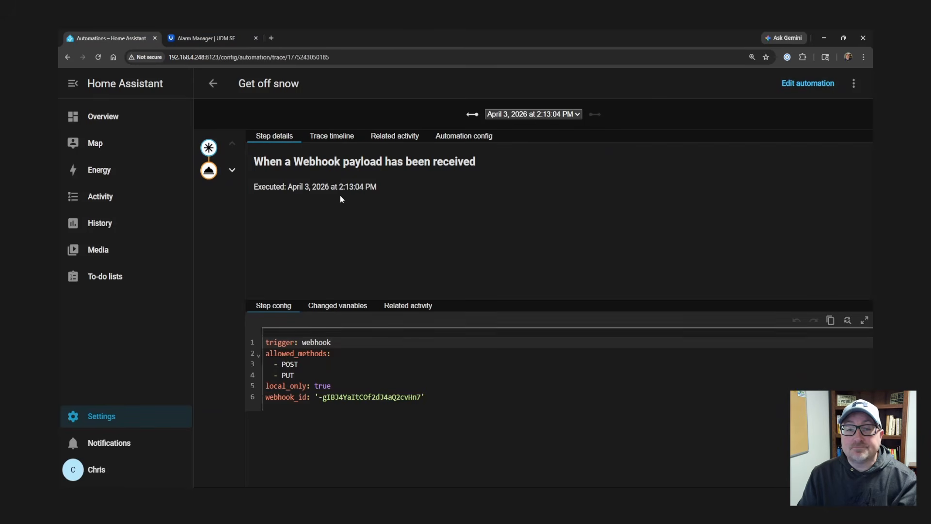
left_click(211, 39)
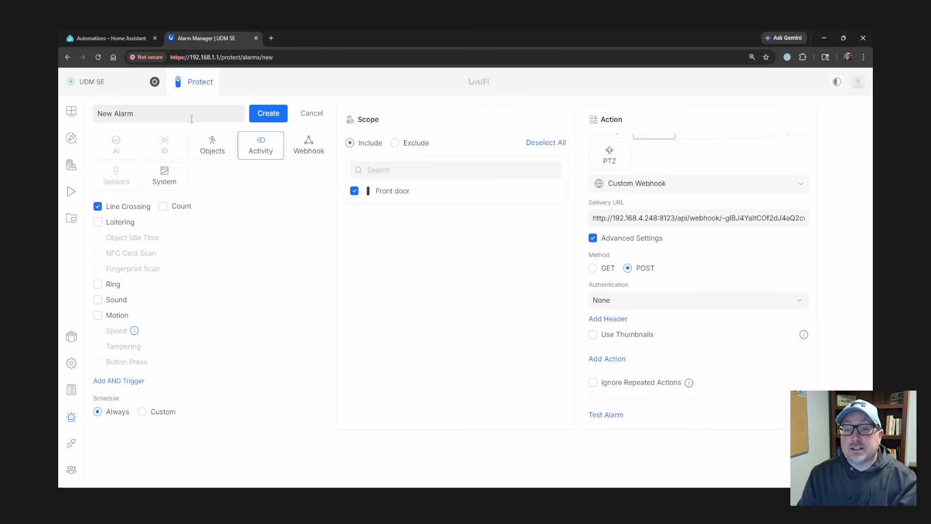
- Name the alarm 'Get out of snow' and create it
left_click(163, 114)
key("ctrl+a")
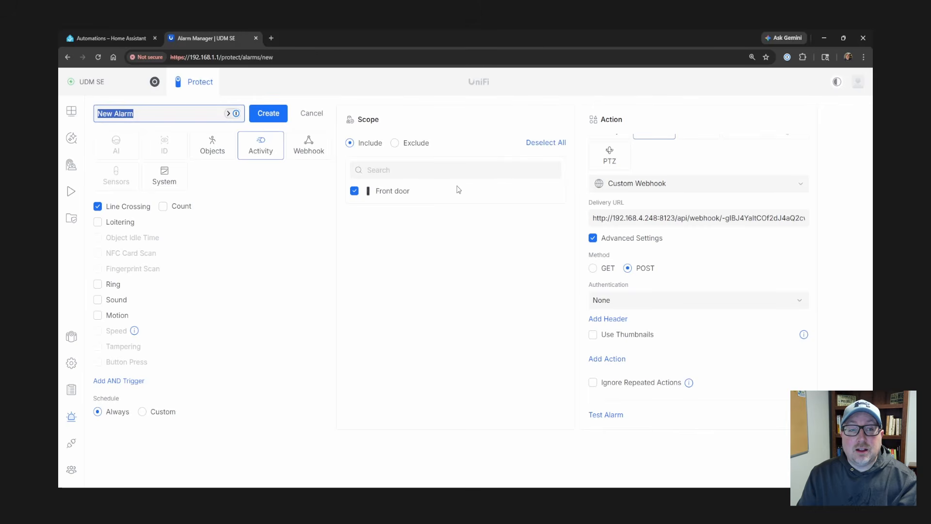
type("Get out o")
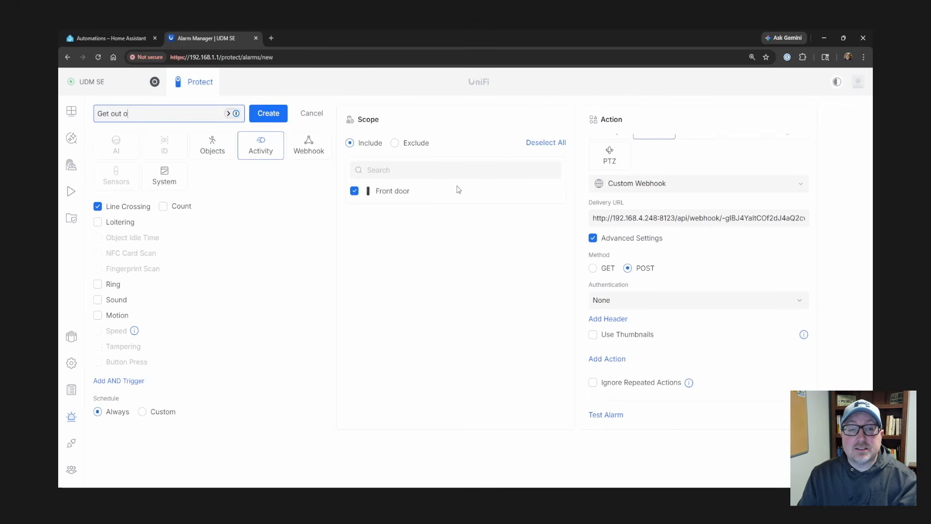
type("f snow")
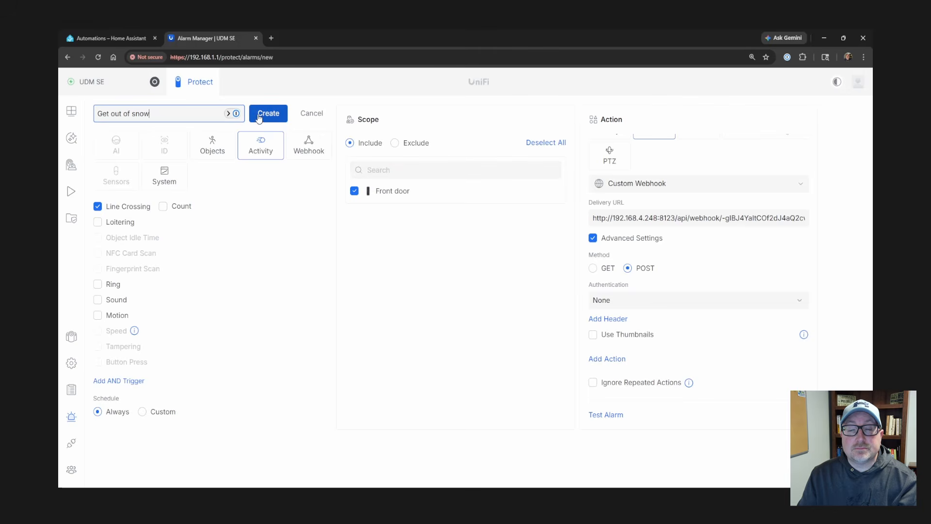
left_click(259, 118)
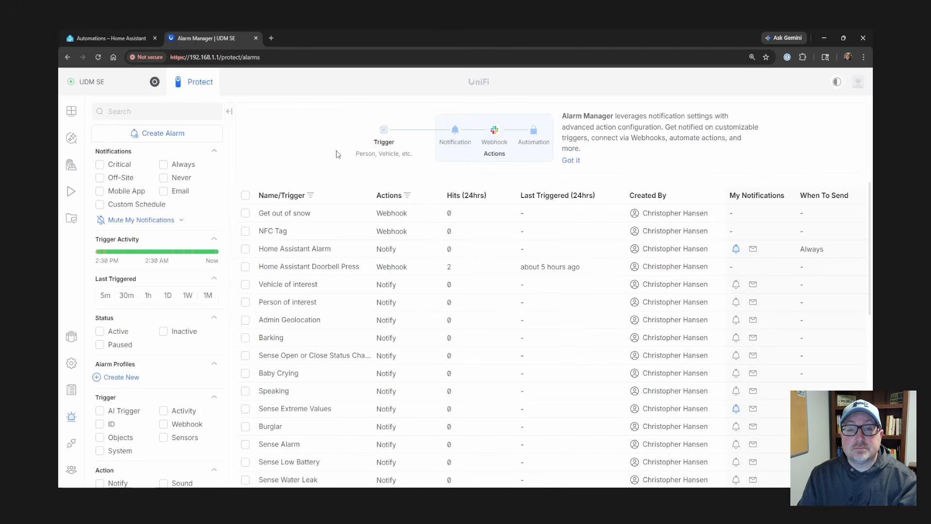